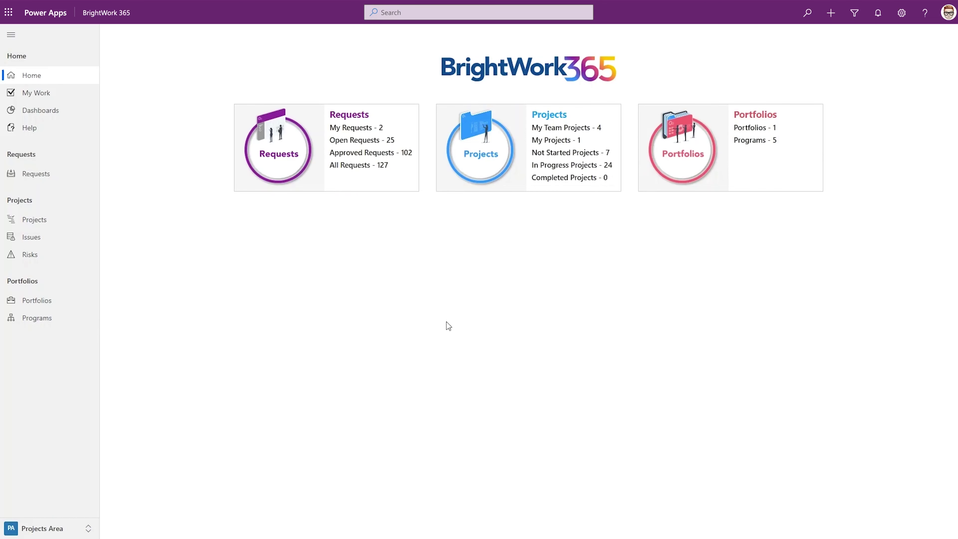
- Open the Product Development program record, then switch My Work to the 3. My Work - Open view
{"action": "left_click", "coordinate": [57, 319]}
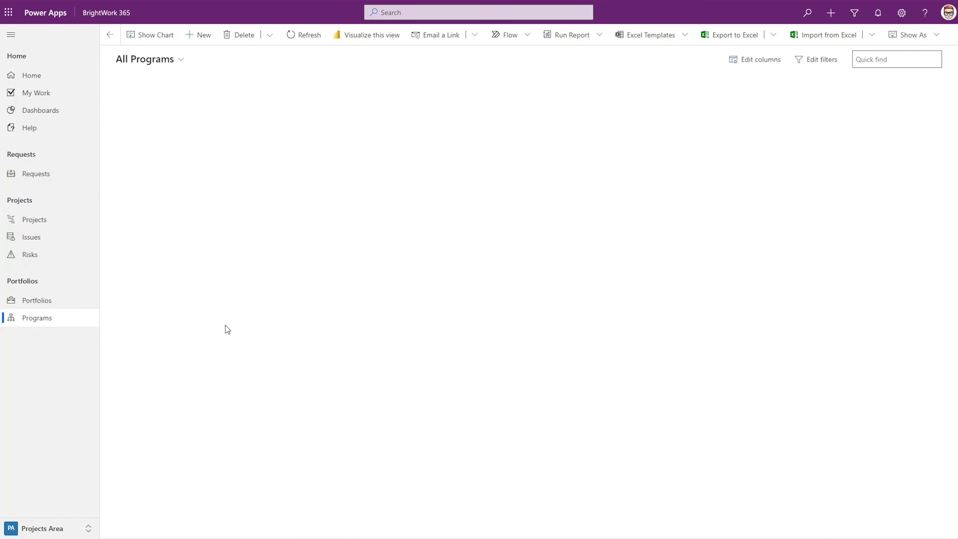
{"action": "left_click", "coordinate": [164, 105]}
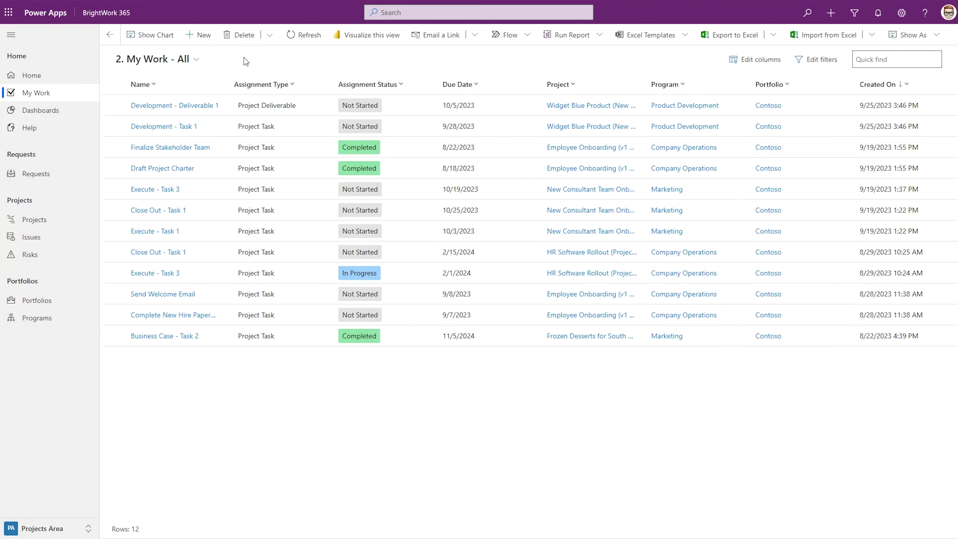
{"action": "left_click", "coordinate": [195, 59]}
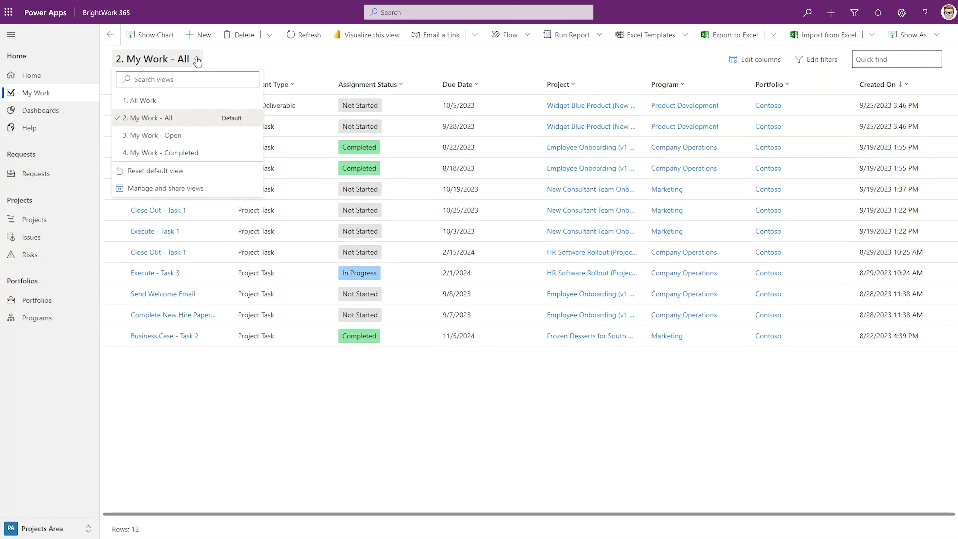
{"action": "left_click", "coordinate": [191, 136]}
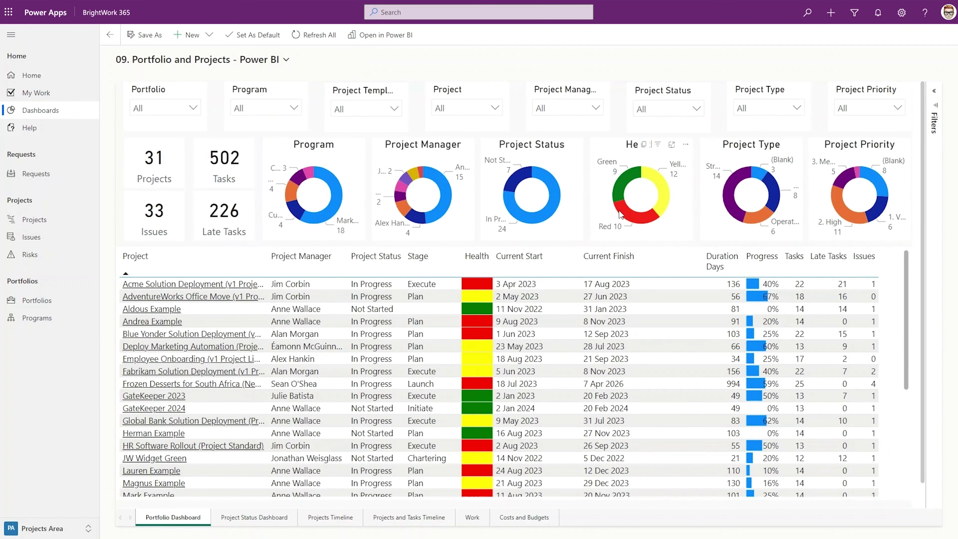
- Cross-filter the dashboard to red-health projects using the Health donut's red segment
{"action": "left_click", "coordinate": [623, 211]}
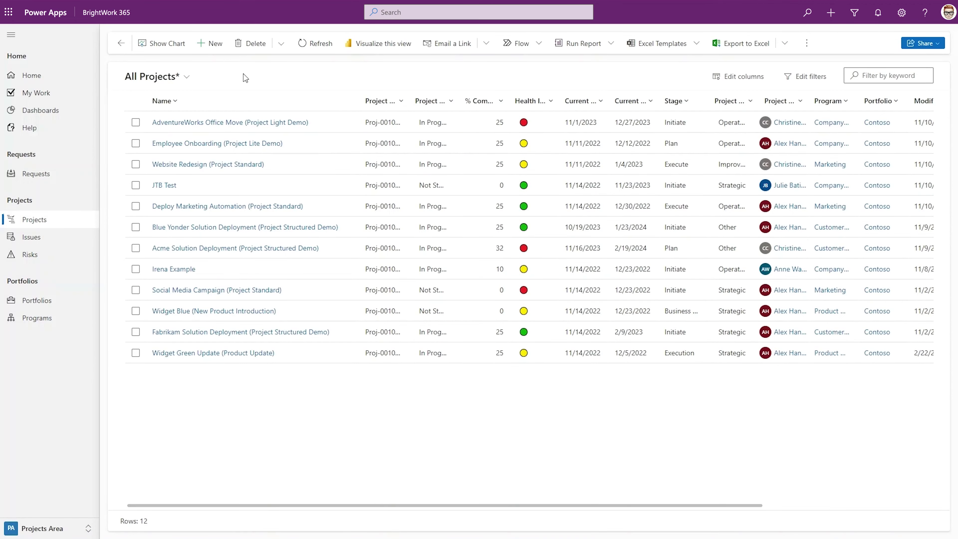
- Open the AdventureWorks Office Move (Project Light Demo) project from the All Projects grid
{"action": "left_click", "coordinate": [260, 123]}
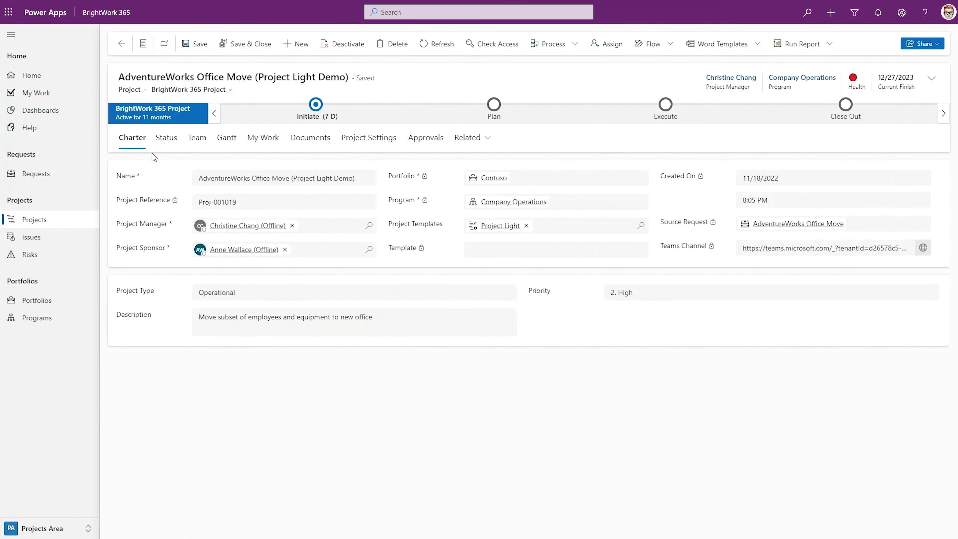
- Enter status comments 'Project kicked off' and 'A little behind already', then save
{"action": "left_click", "coordinate": [166, 137]}
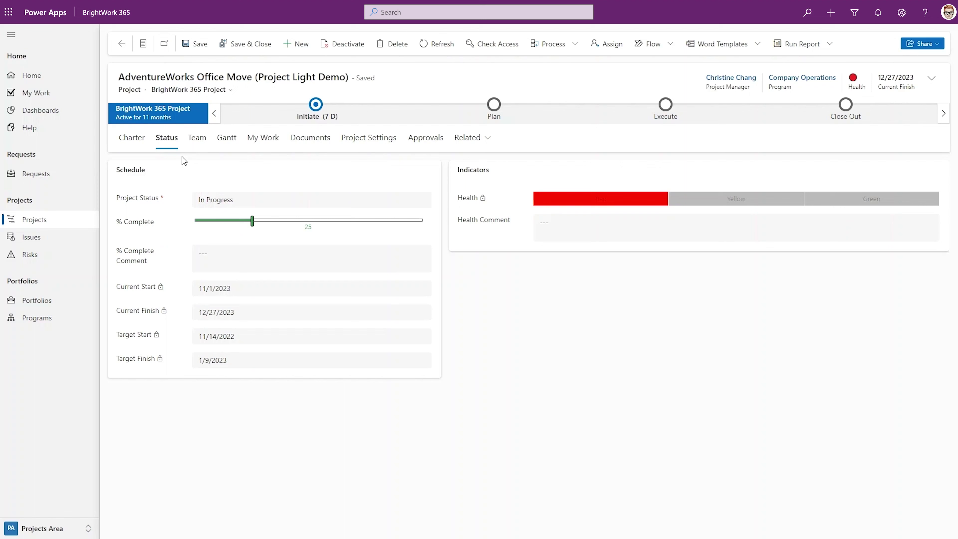
{"action": "left_click", "coordinate": [208, 254]}
{"action": "type", "text": "Project kicked off"}
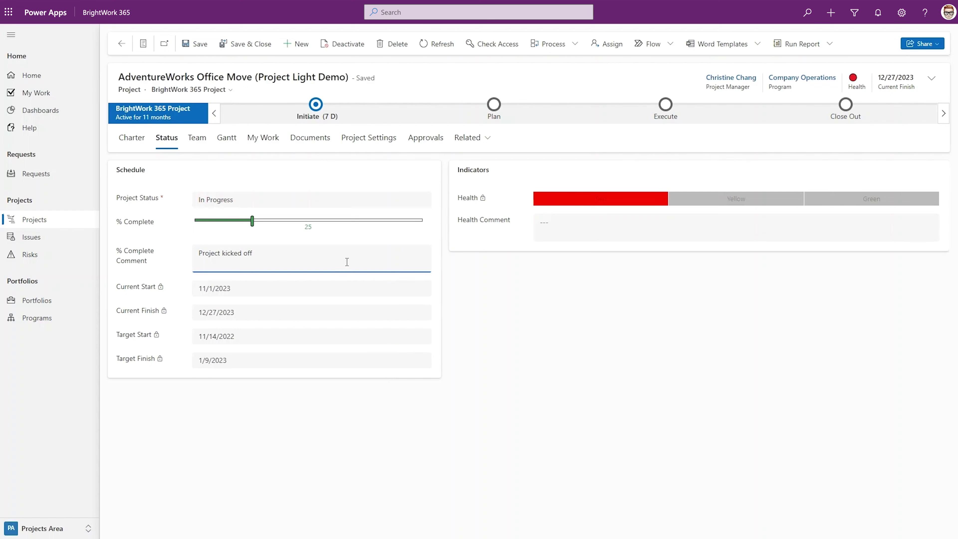
{"action": "left_click", "coordinate": [553, 233]}
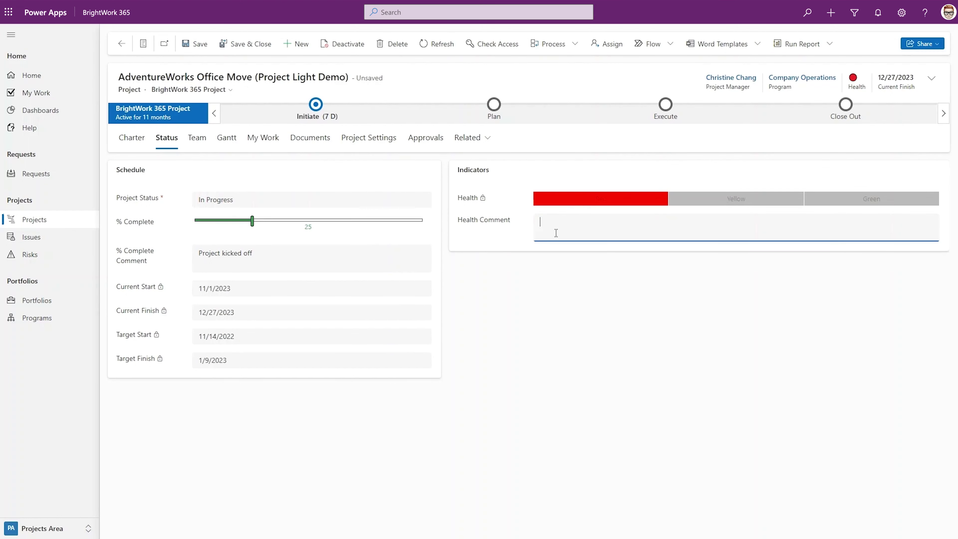
{"action": "type", "text": "A little behind already"}
{"action": "left_click", "coordinate": [199, 139]}
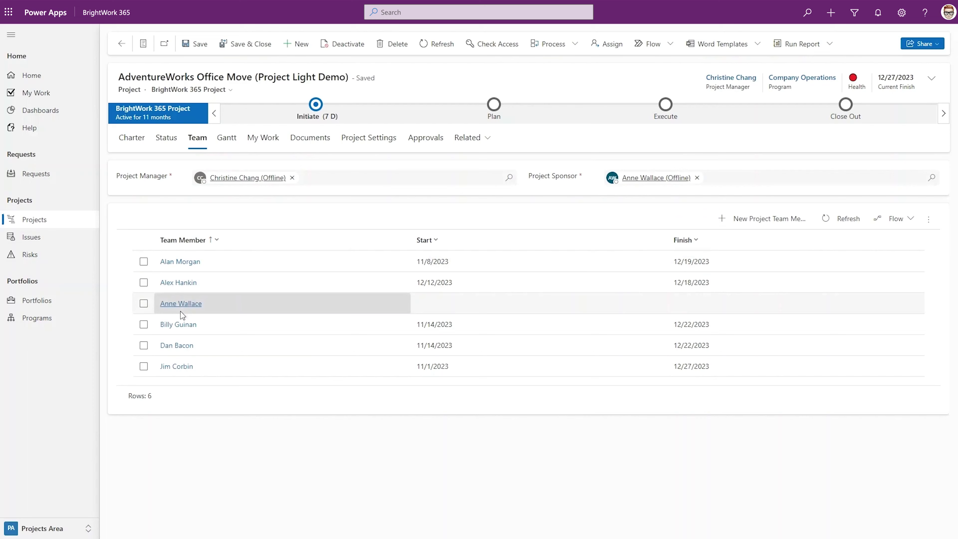
- View a team member's record, return to the team list, and show the project's Gantt chart
{"action": "left_click", "coordinate": [178, 324]}
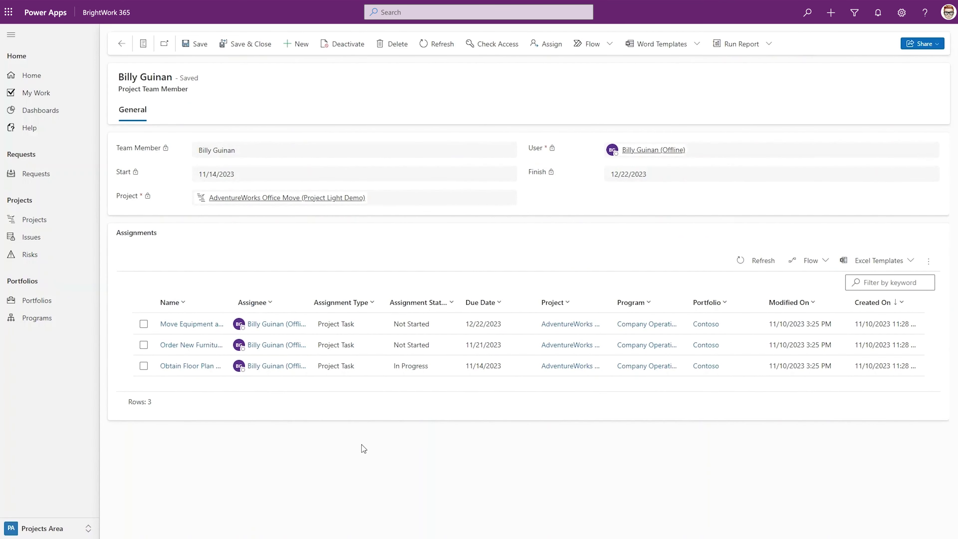
{"action": "left_click", "coordinate": [121, 43]}
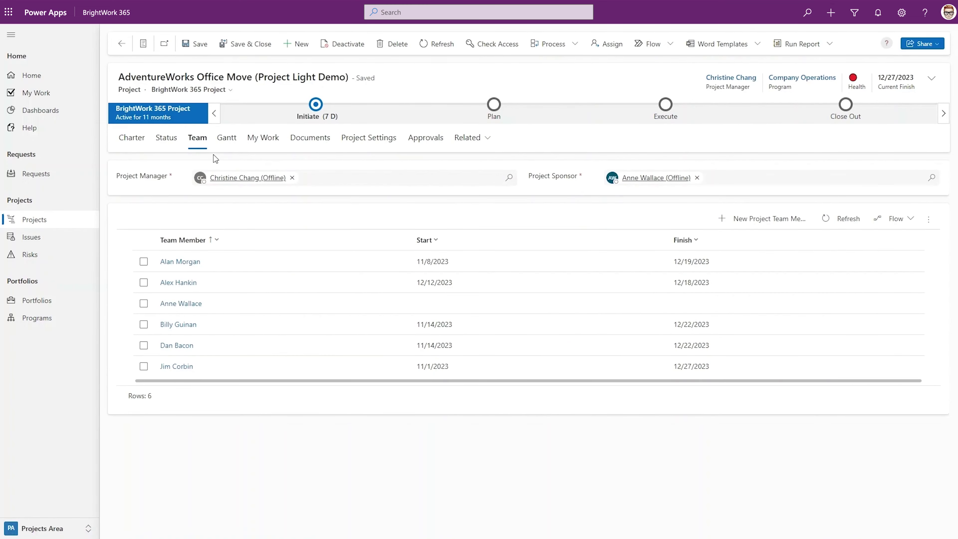
{"action": "left_click", "coordinate": [226, 138]}
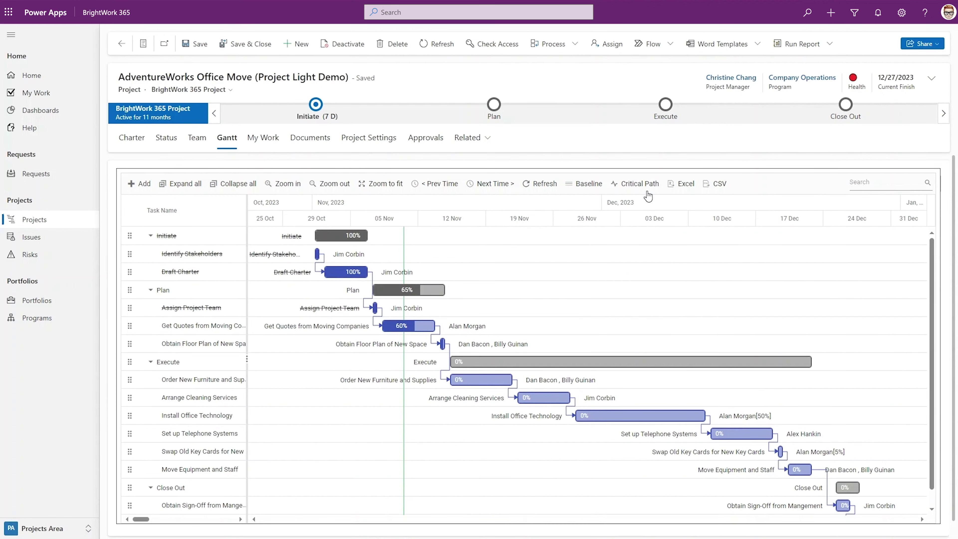
- Toggle critical path highlighting on and off, then list the project's assigned work
{"action": "left_click", "coordinate": [641, 184]}
{"action": "left_click", "coordinate": [652, 187]}
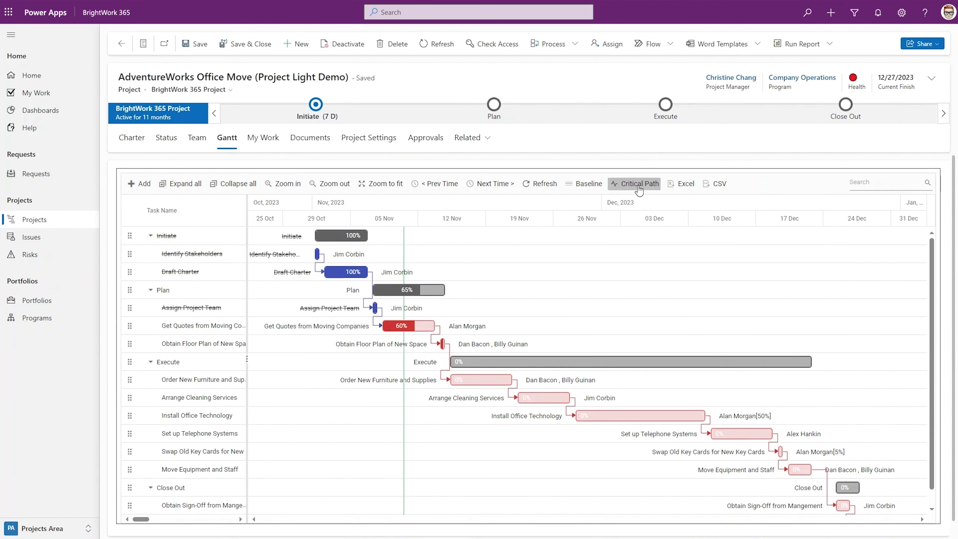
{"action": "left_click", "coordinate": [277, 140]}
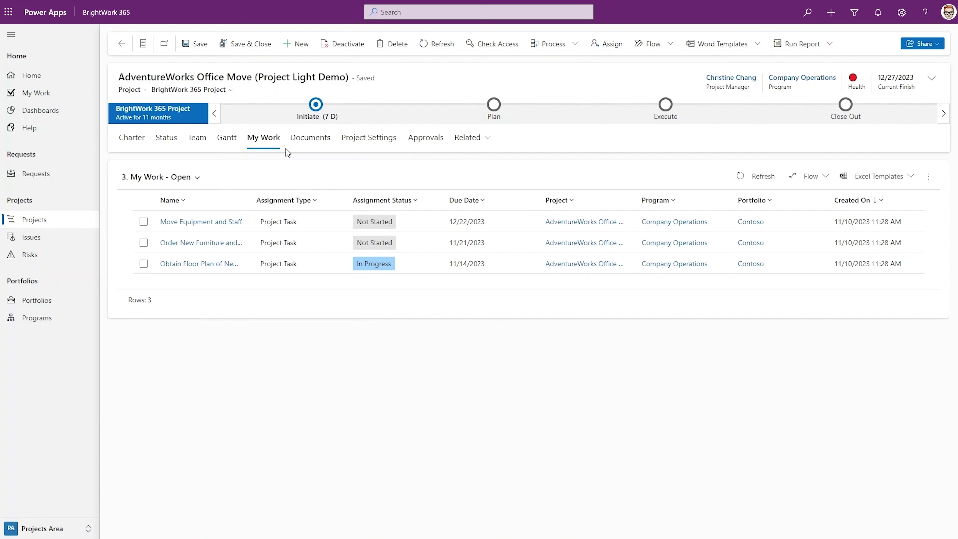
- Show the project's documents and check which new document types can be created
{"action": "left_click", "coordinate": [310, 148]}
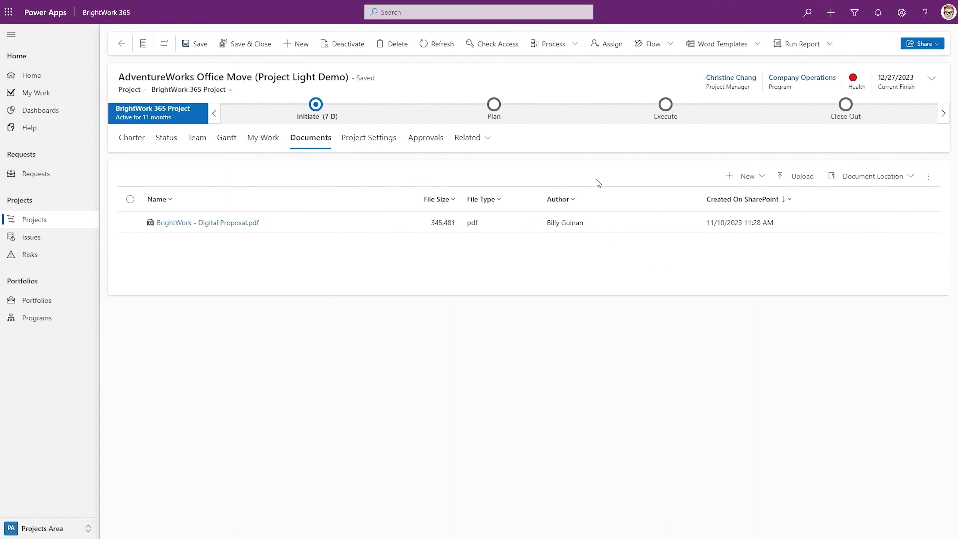
{"action": "left_click", "coordinate": [757, 178]}
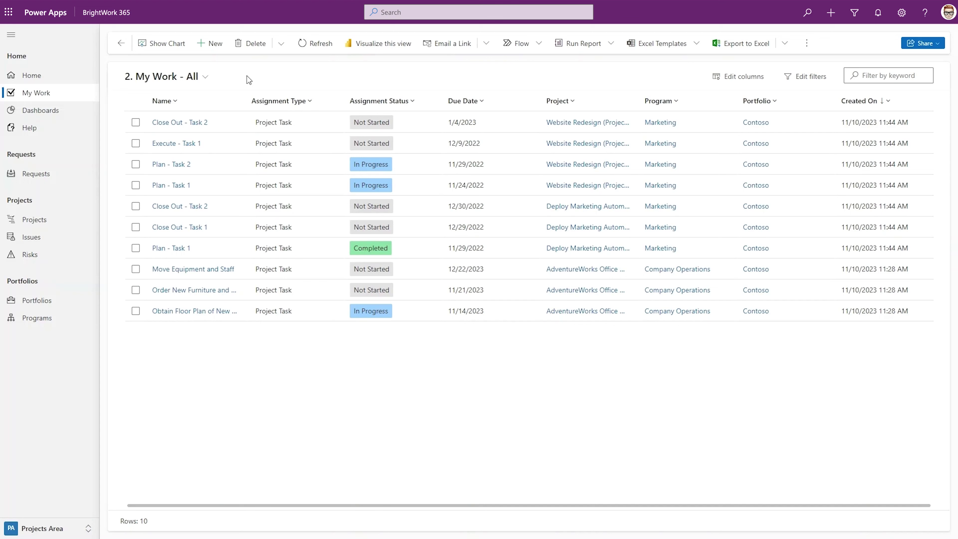
- In 3. My Work - Open, raise Plan - Task 1 to about 50% complete and save
{"action": "left_click", "coordinate": [205, 77]}
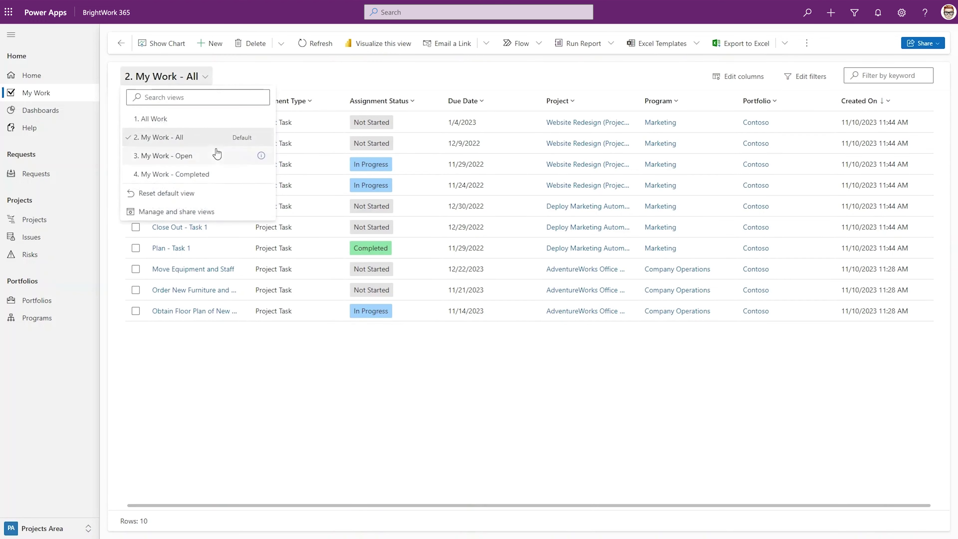
{"action": "left_click", "coordinate": [256, 157]}
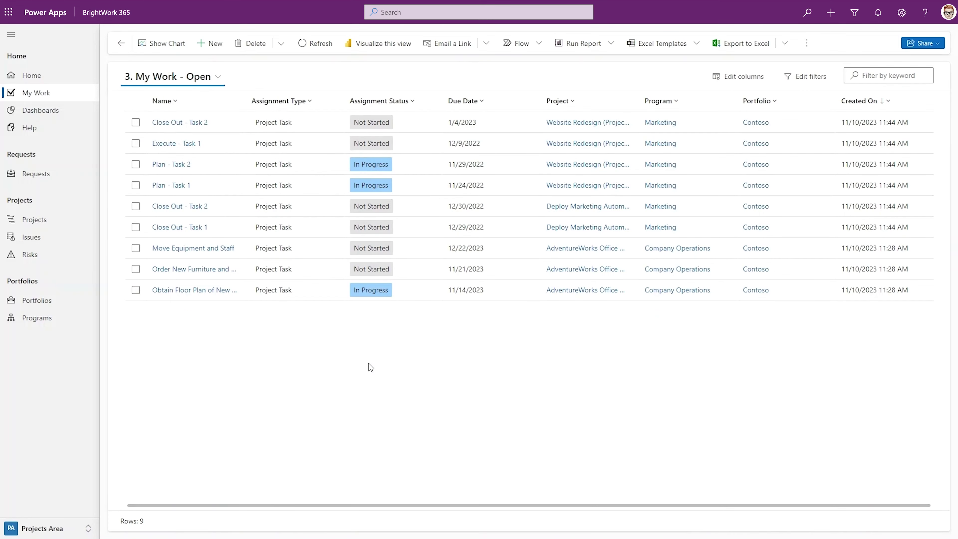
{"action": "left_click", "coordinate": [177, 186]}
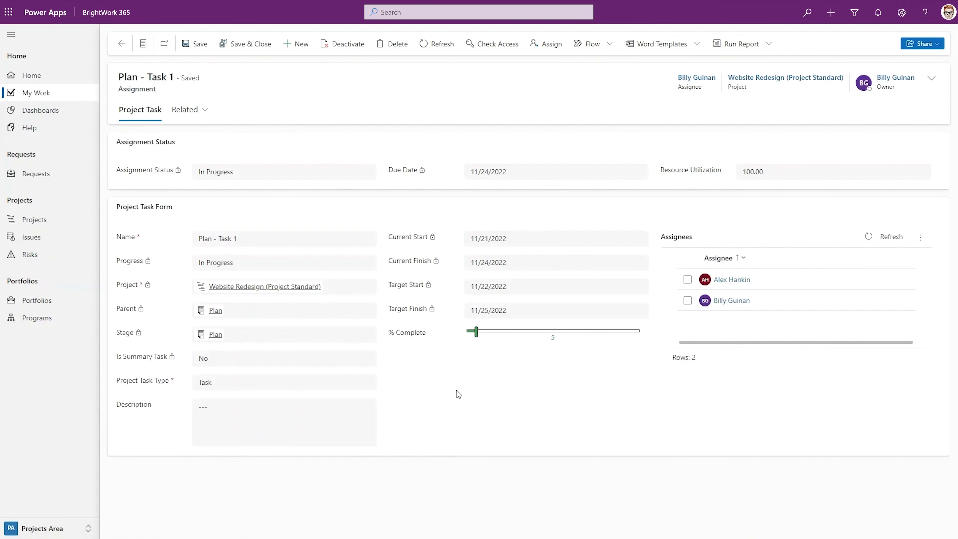
{"action": "left_click_drag", "start_coordinate": [476, 337], "coordinate": [552, 341]}
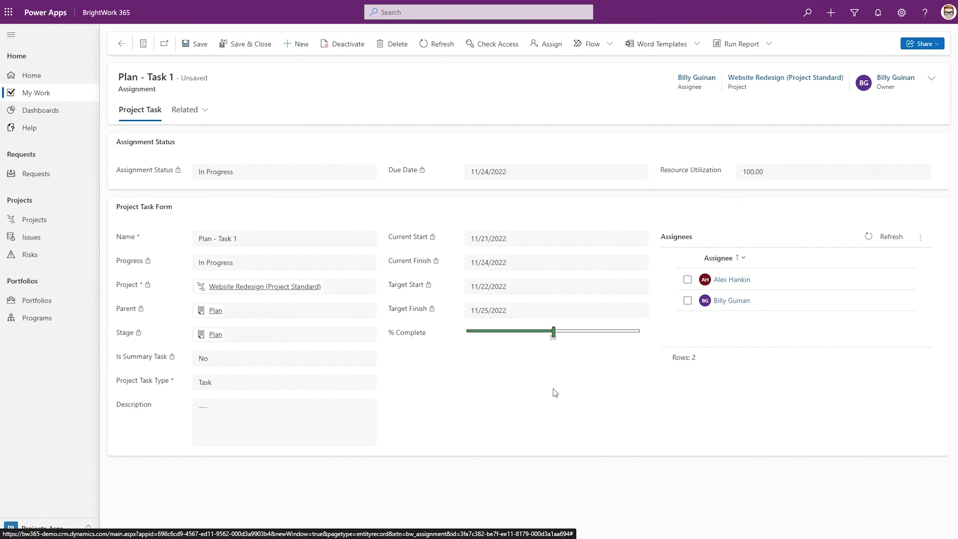
{"action": "left_click", "coordinate": [243, 44]}
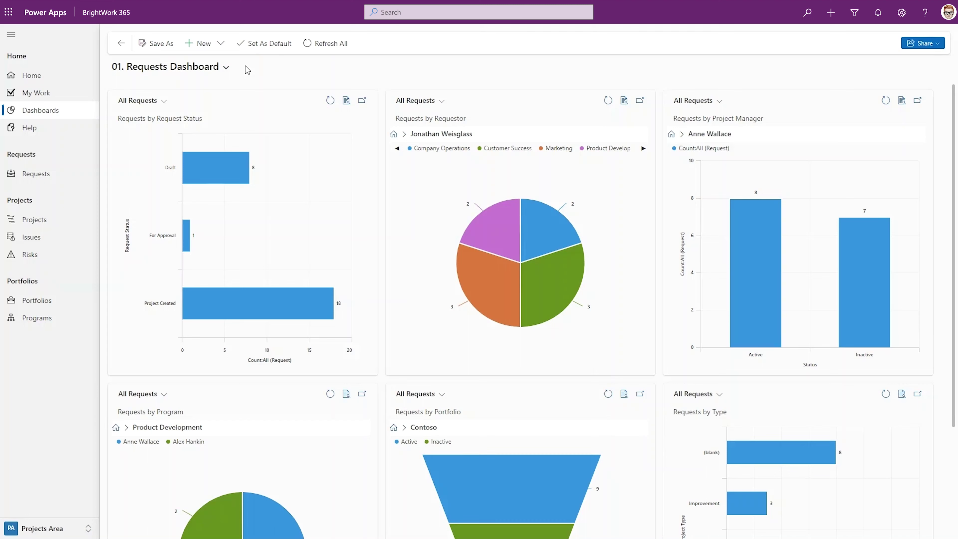
- Inspect the pie chart slices, then switch to the 02. Projects Dashboard
{"action": "mouse_move", "coordinate": [490, 220]}
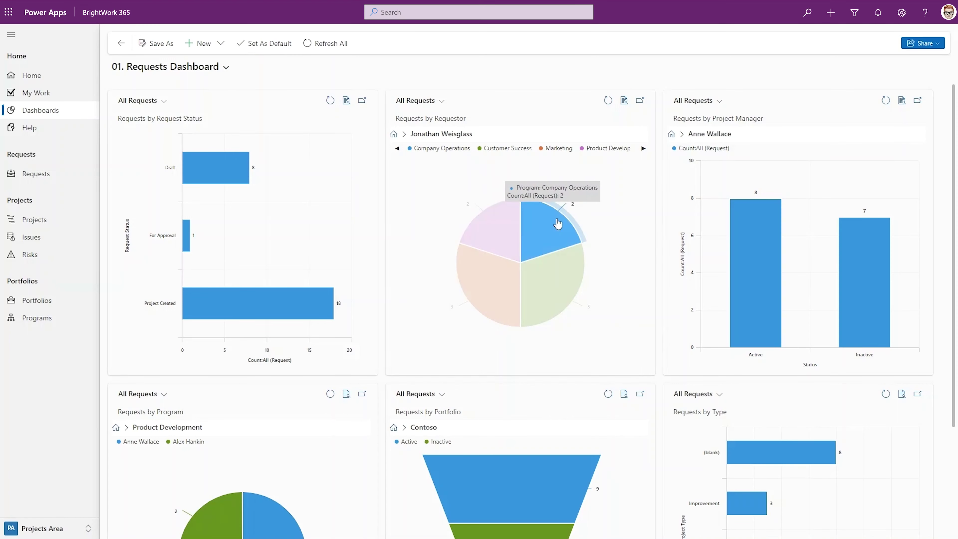
{"action": "mouse_move", "coordinate": [562, 271]}
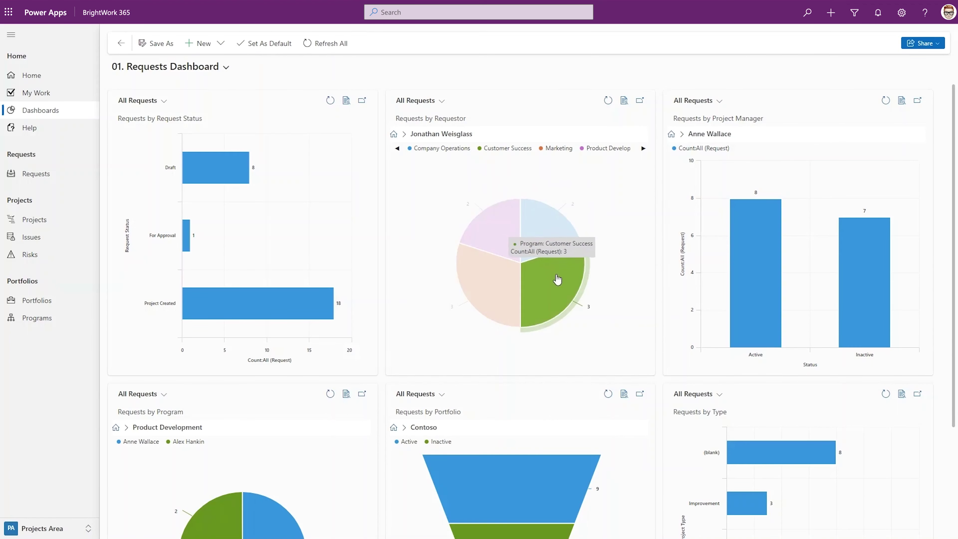
{"action": "mouse_move", "coordinate": [508, 285]}
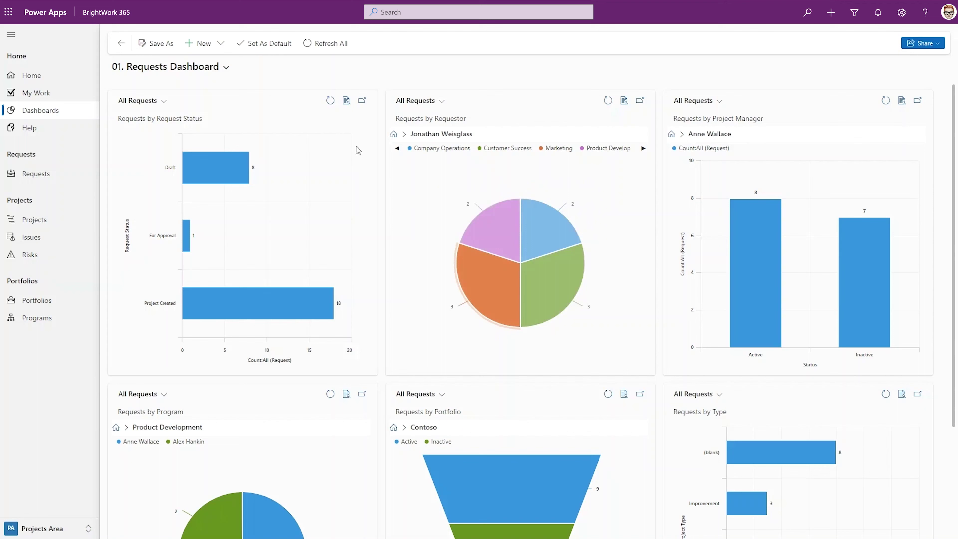
{"action": "left_click", "coordinate": [223, 68]}
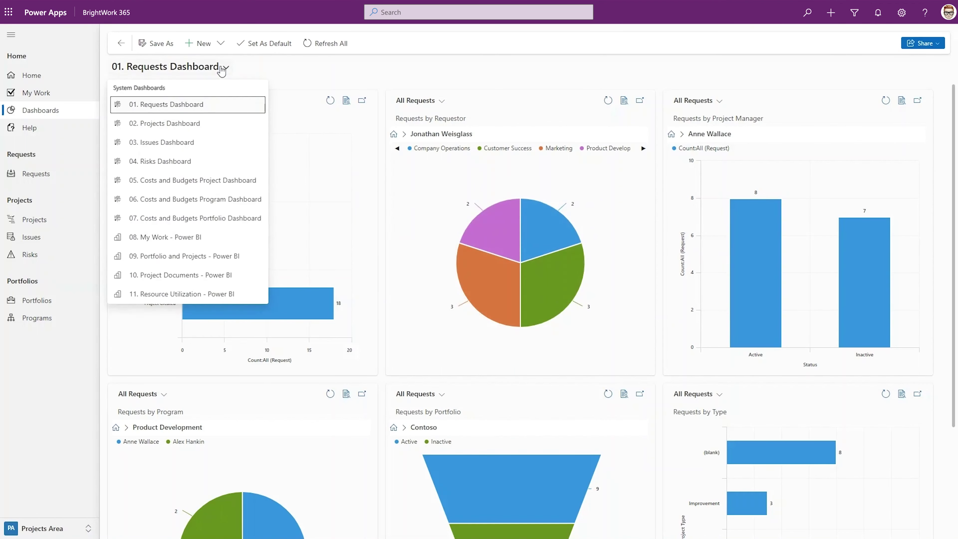
{"action": "left_click", "coordinate": [205, 123]}
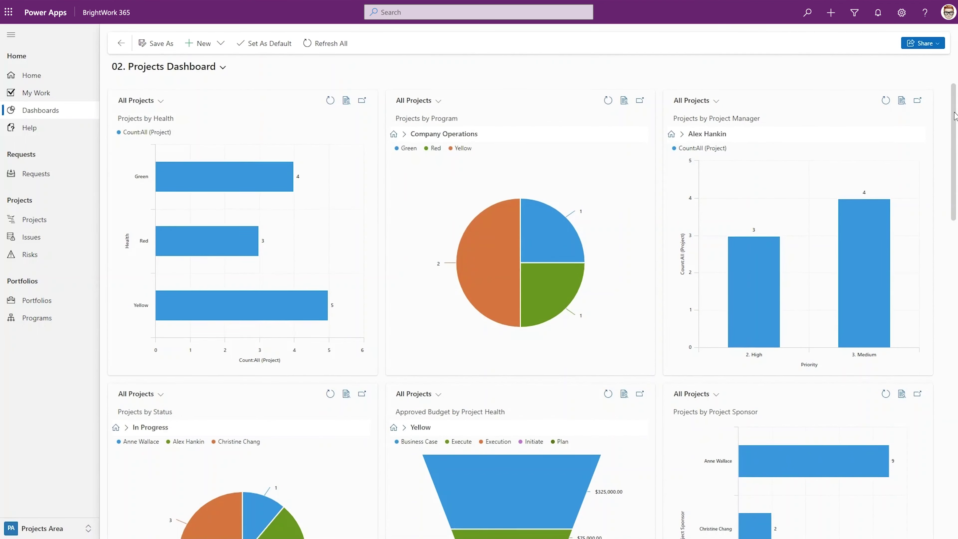
{"action": "mouse_move", "coordinate": [954, 115]}
{"action": "left_mouse_down"}
{"action": "mouse_move", "coordinate": [952, 161]}
{"action": "mouse_move", "coordinate": [952, 116]}
{"action": "left_mouse_up"}
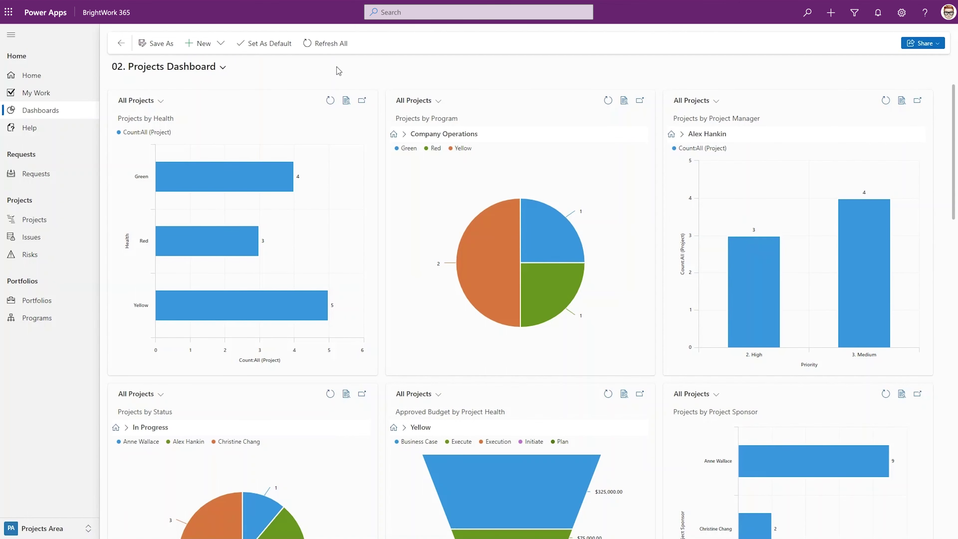
- Show the Projects by Health records, filter them to Red health, and open a project's Gantt view
{"action": "left_click", "coordinate": [346, 101]}
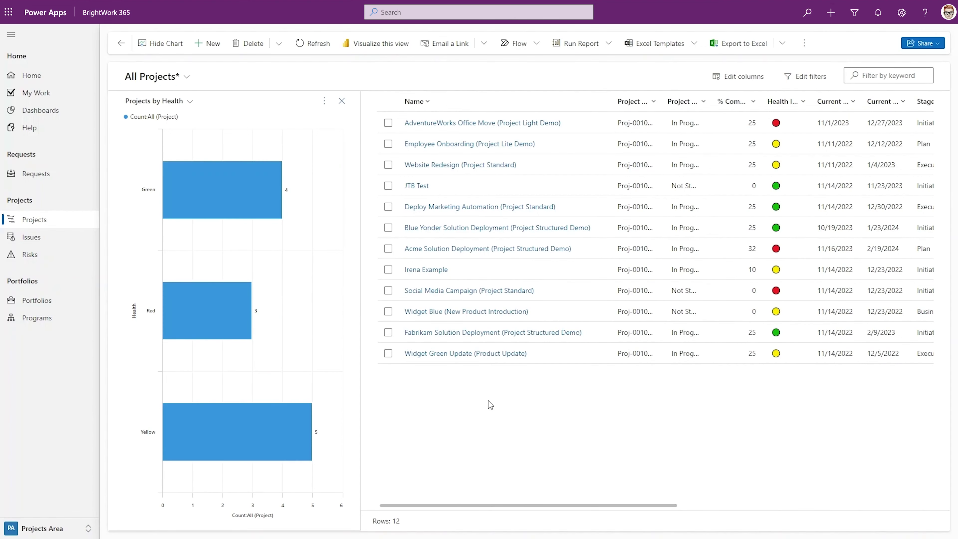
{"action": "left_click", "coordinate": [244, 318]}
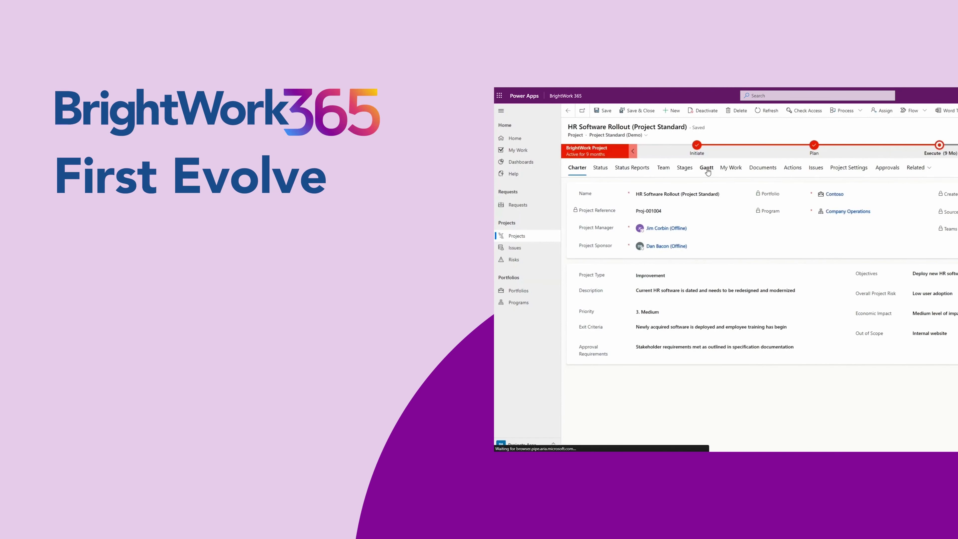
{"action": "left_click", "coordinate": [706, 168]}
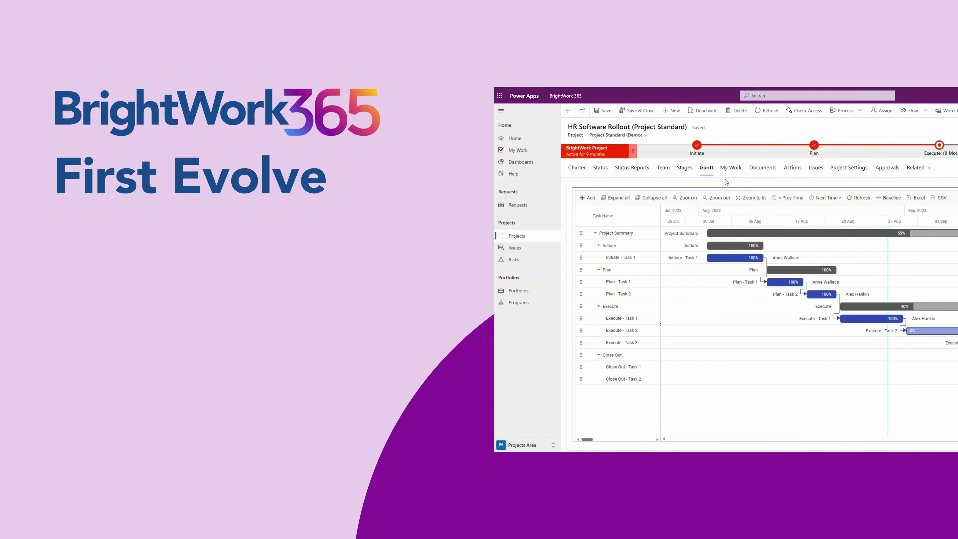